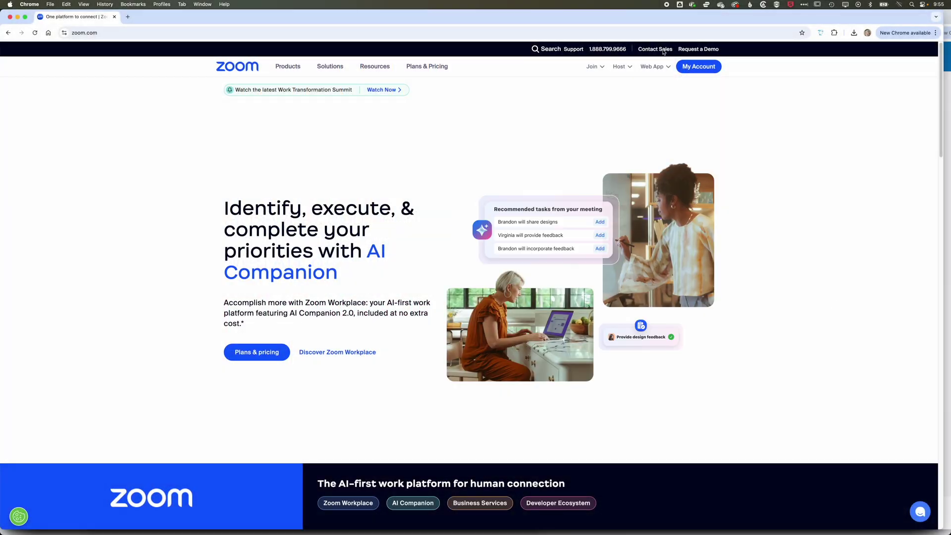
Open the first cloud recording from the account's Recordings & Transcripts, play its shared-screen video and start trimming it.
click(700, 71)
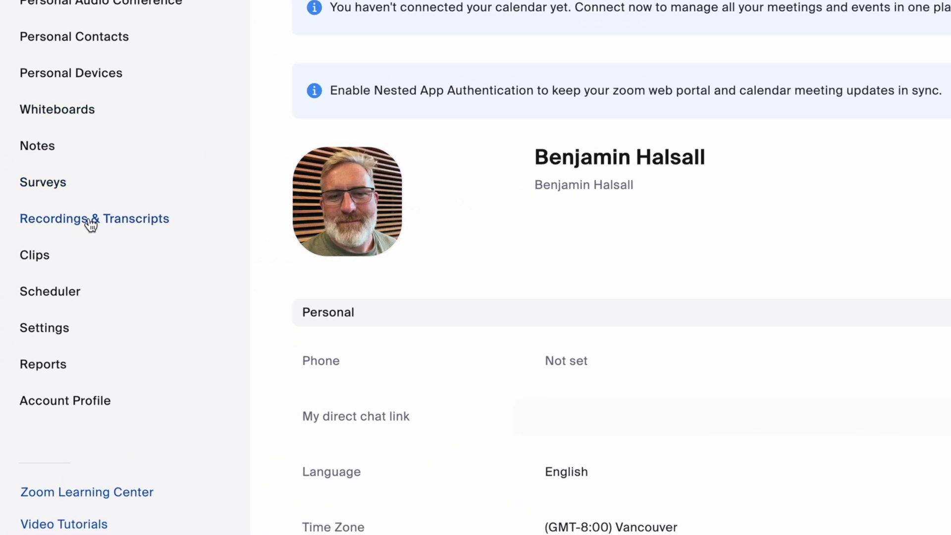
click(138, 220)
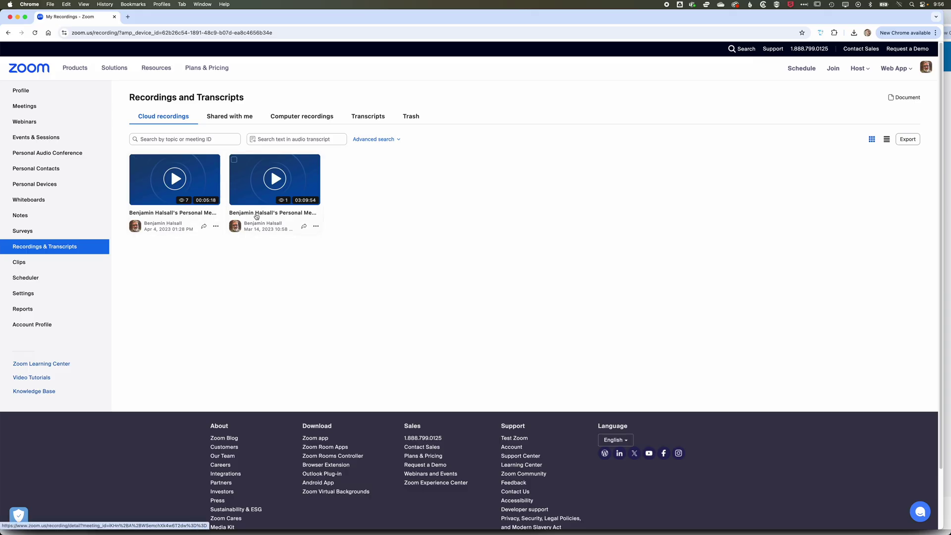
click(161, 215)
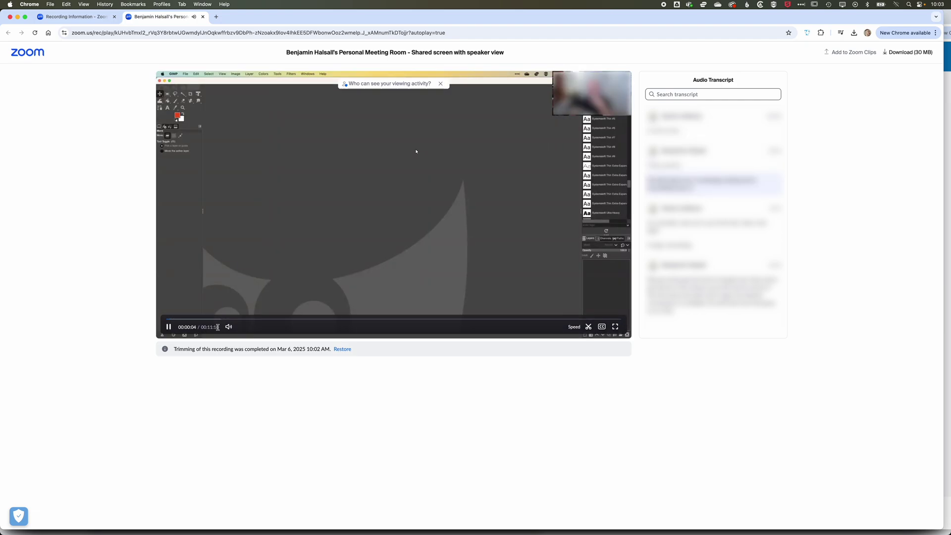
click(587, 327)
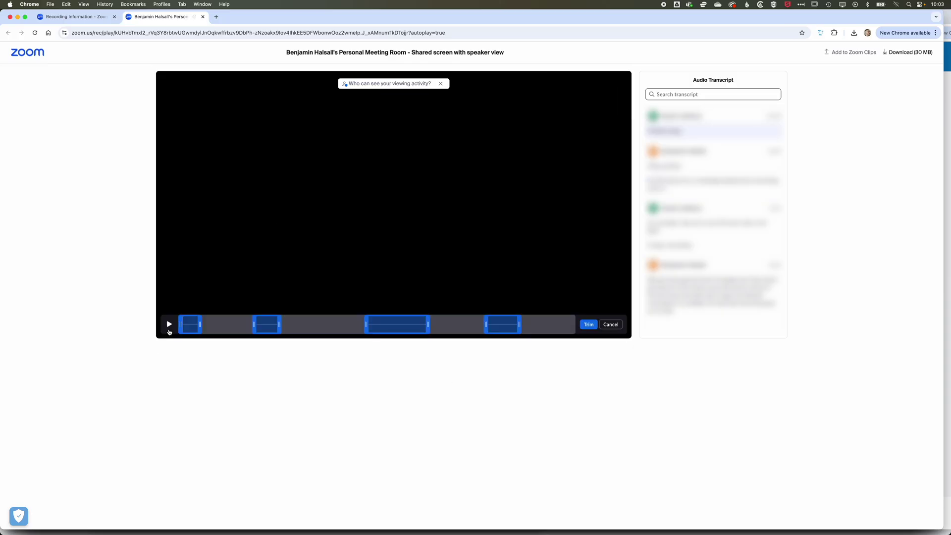
Remove the fourth trim section from the recording's timeline and lengthen the first two sections.
mouse_move(264, 330)
mouse_move(500, 324)
click(510, 345)
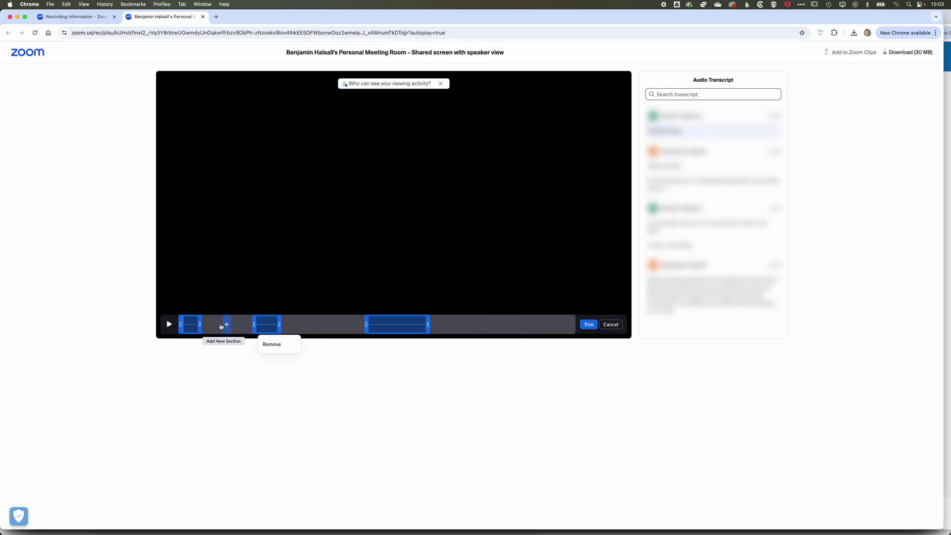
drag(200, 325, 286, 325)
click(272, 326)
Extend the third trim section at both ends and add a fourth section after it, ending at 00:32:43.
click(361, 323)
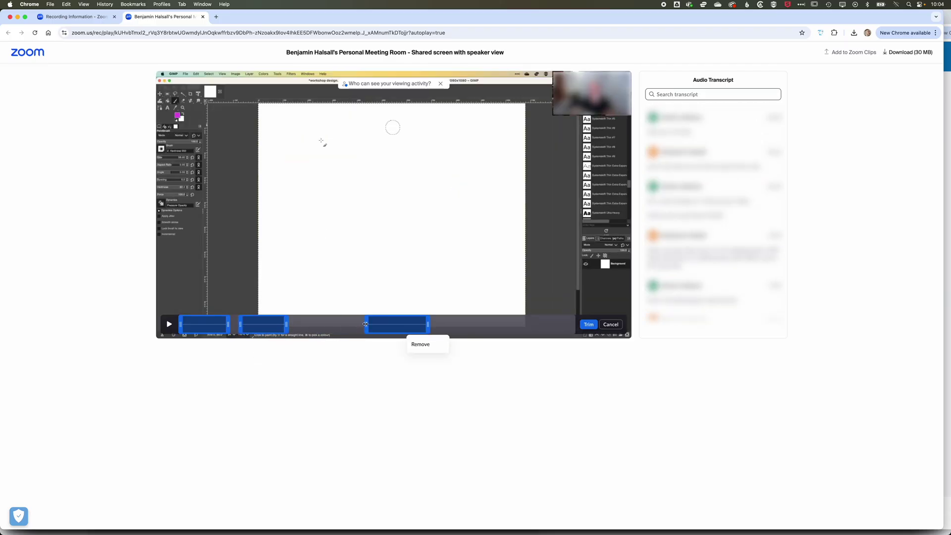
drag(361, 324, 311, 324)
drag(427, 324, 538, 325)
click(477, 324)
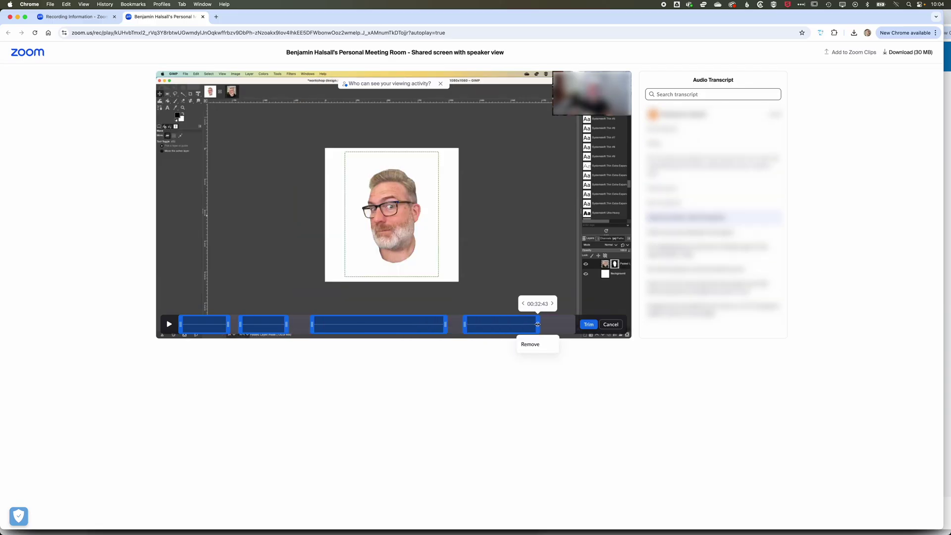
Set the end of the first trim section to 00:04:22 and play back the sections to be kept.
click(217, 325)
drag(228, 325, 232, 324)
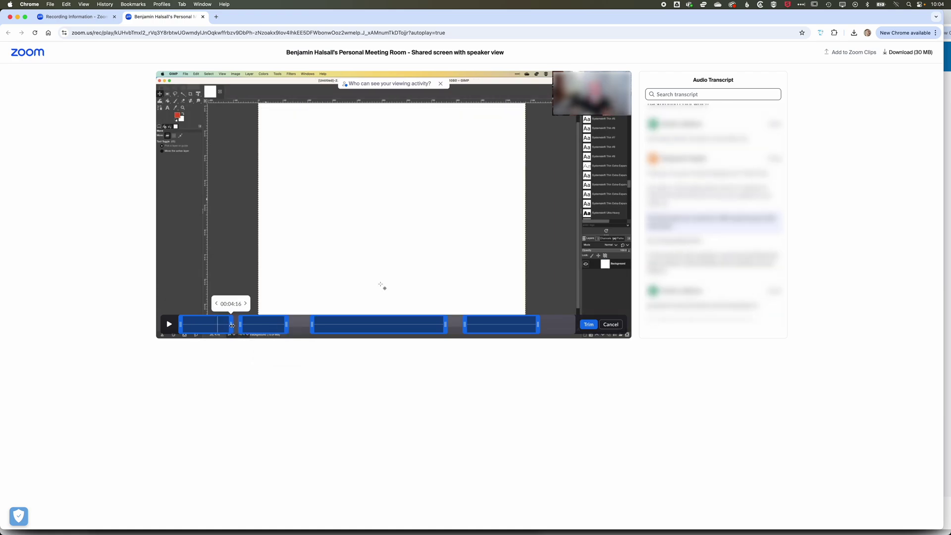
click(228, 323)
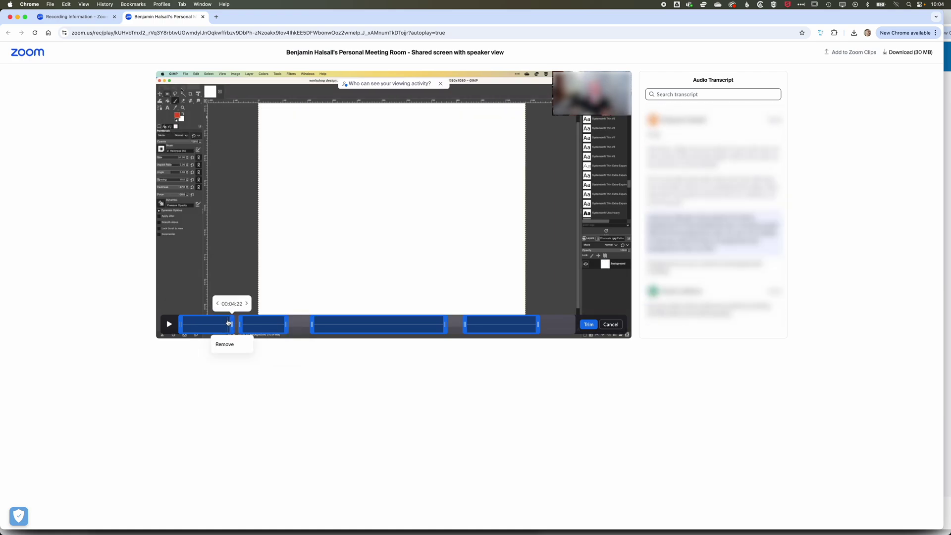
click(169, 326)
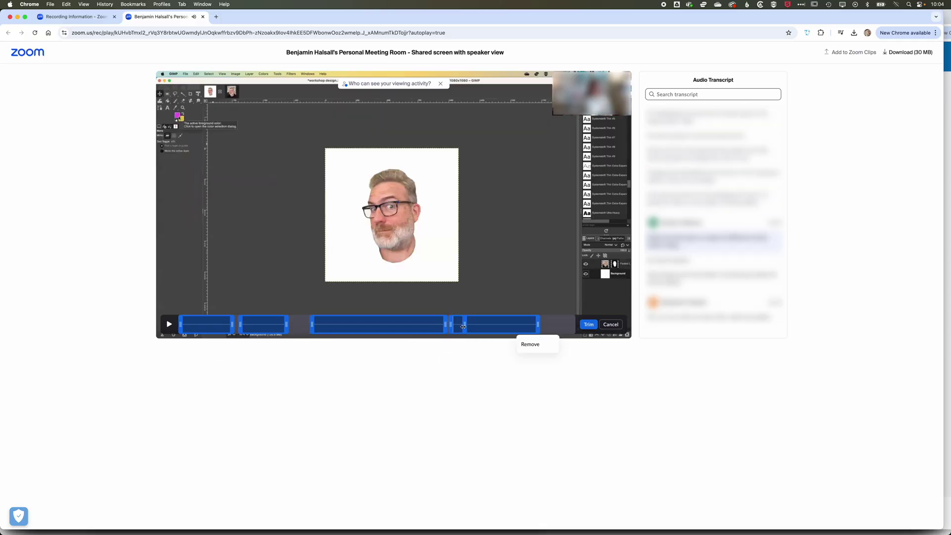
Add a short section that merges with the start of the last one, and pull the merged section's start slightly inward.
click(463, 326)
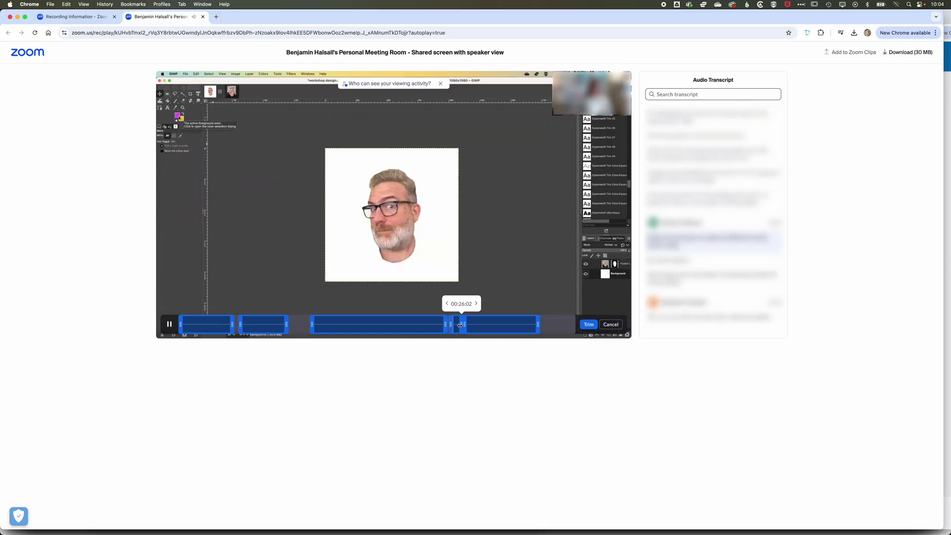
click(462, 326)
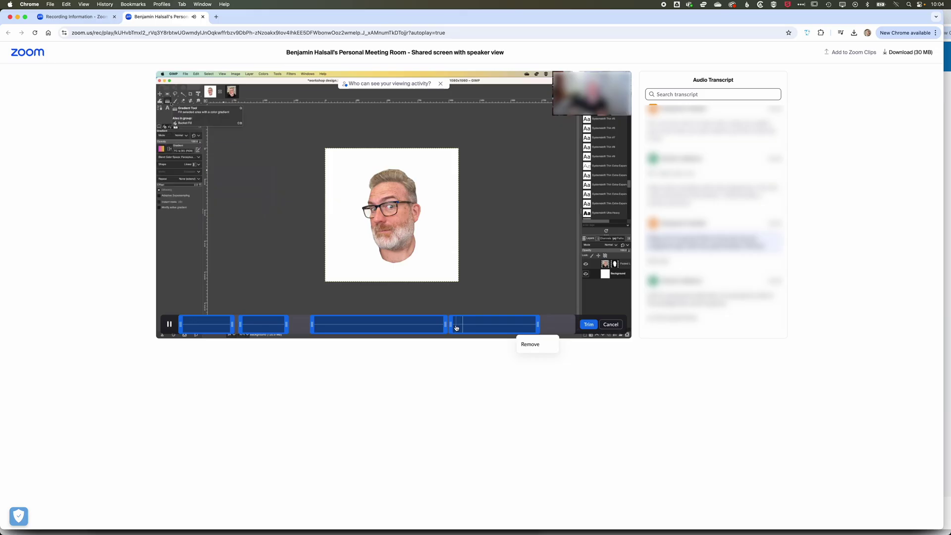
drag(451, 327, 461, 326)
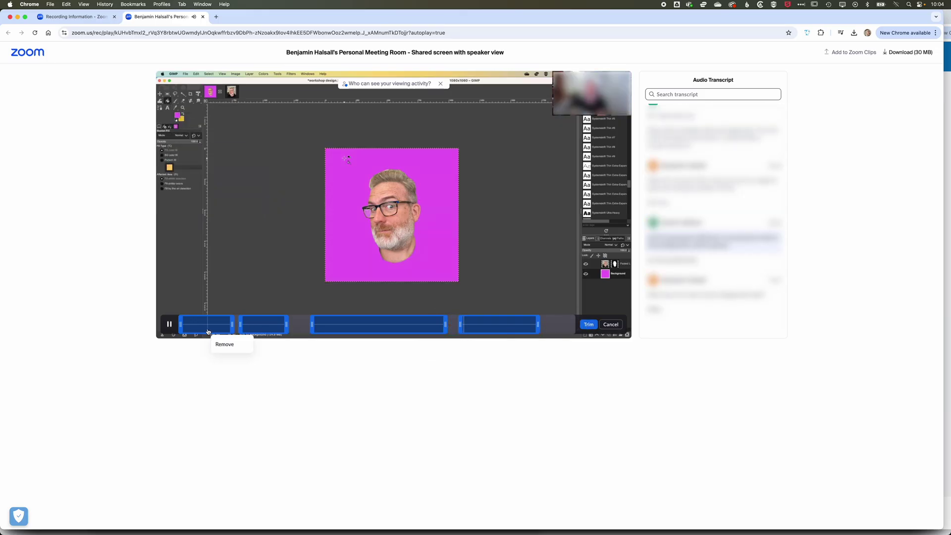
Remove all four trim sections, leaving the recording's timeline empty.
mouse_move(465, 335)
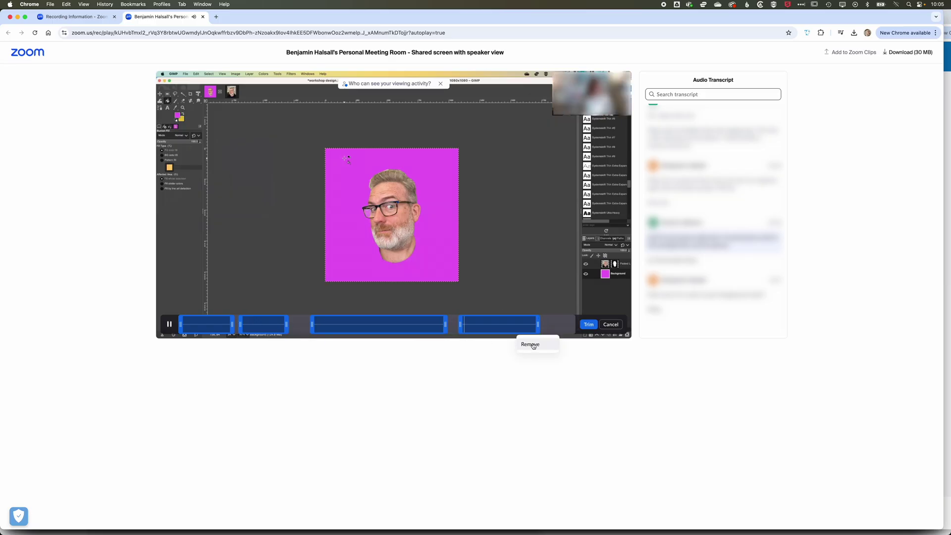
click(530, 344)
click(454, 348)
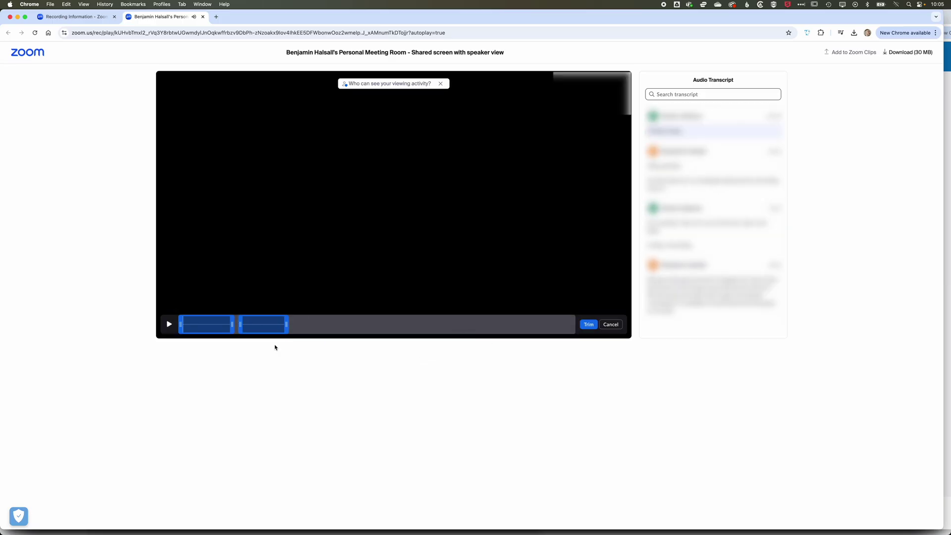
click(276, 344)
click(222, 344)
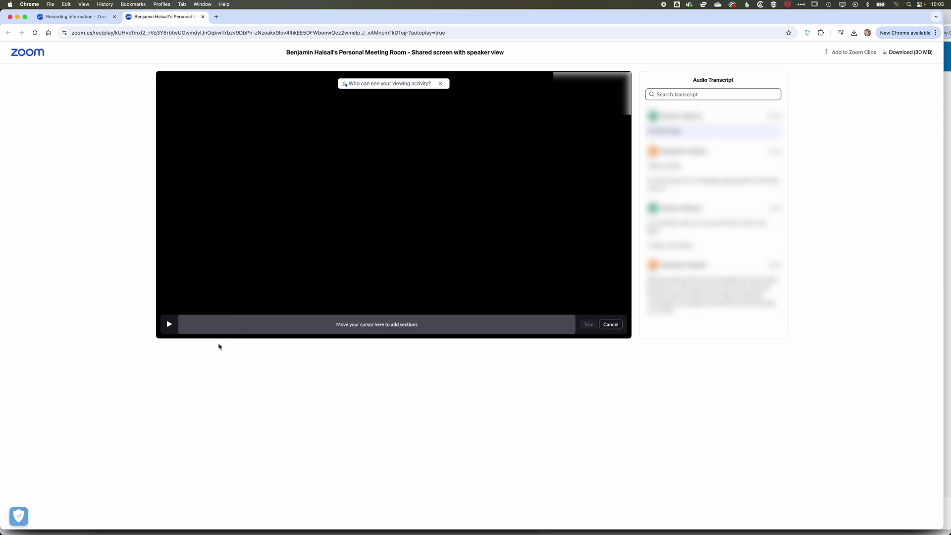
Add a new trim section starting near the beginning of the recording and ending a little before its midpoint.
click(206, 325)
drag(213, 324, 554, 327)
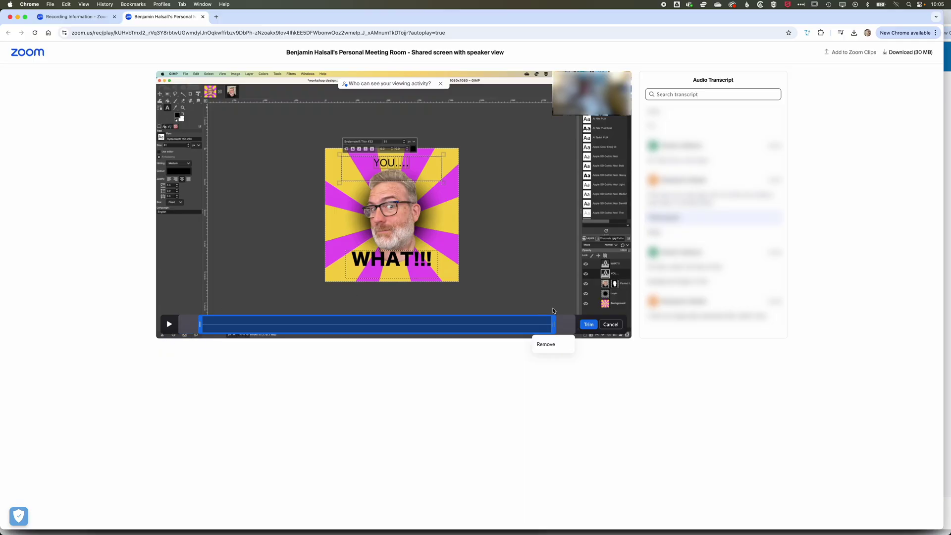
drag(554, 326, 346, 327)
Add a second trim section running from just past the recording's midpoint to shortly before its end.
click(405, 328)
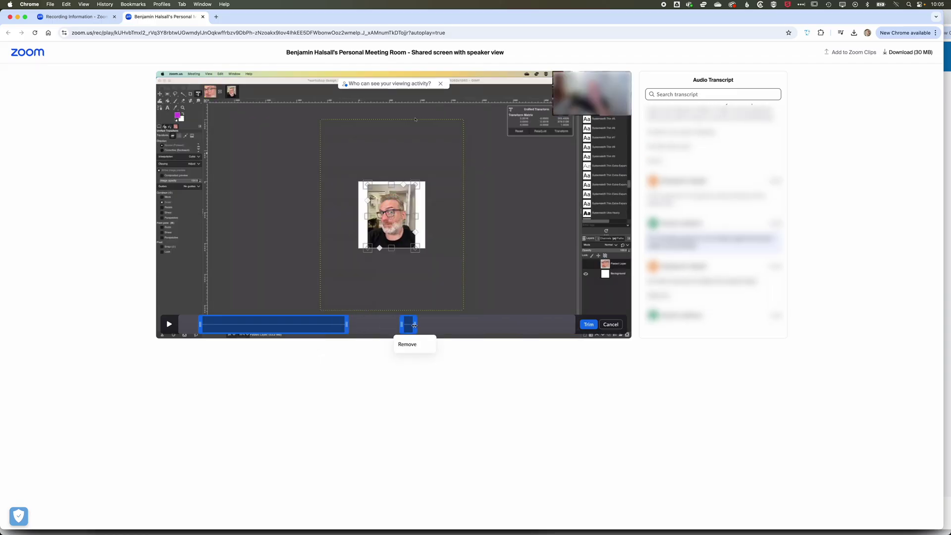
drag(415, 325, 554, 323)
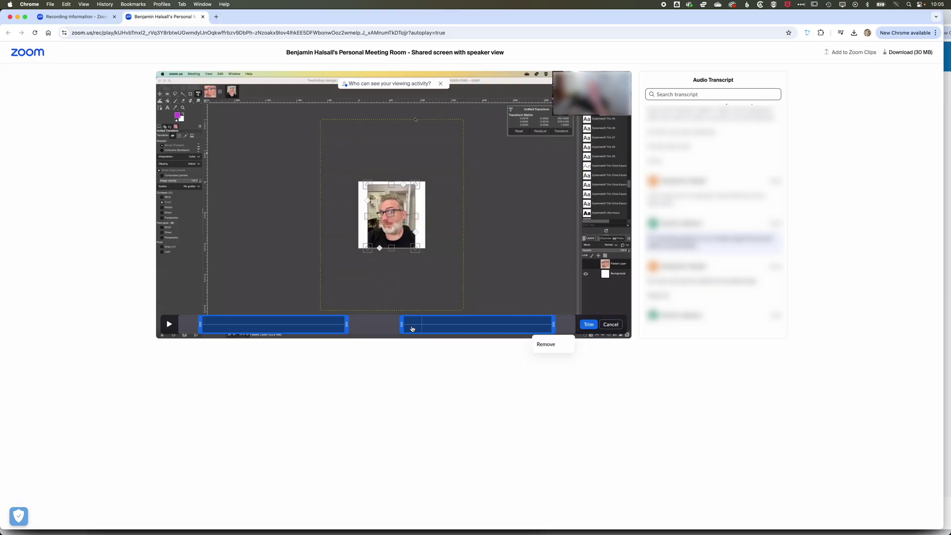
drag(402, 325, 388, 325)
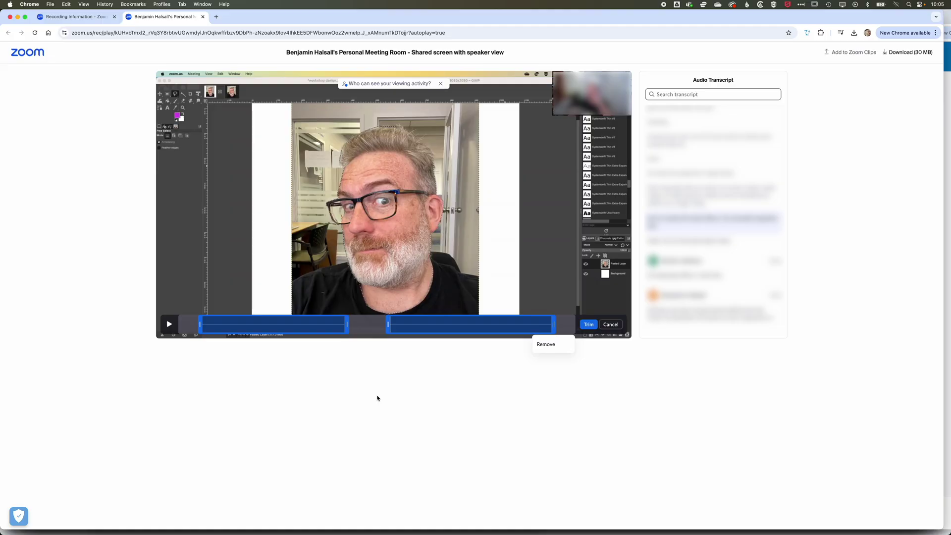
mouse_move(228, 330)
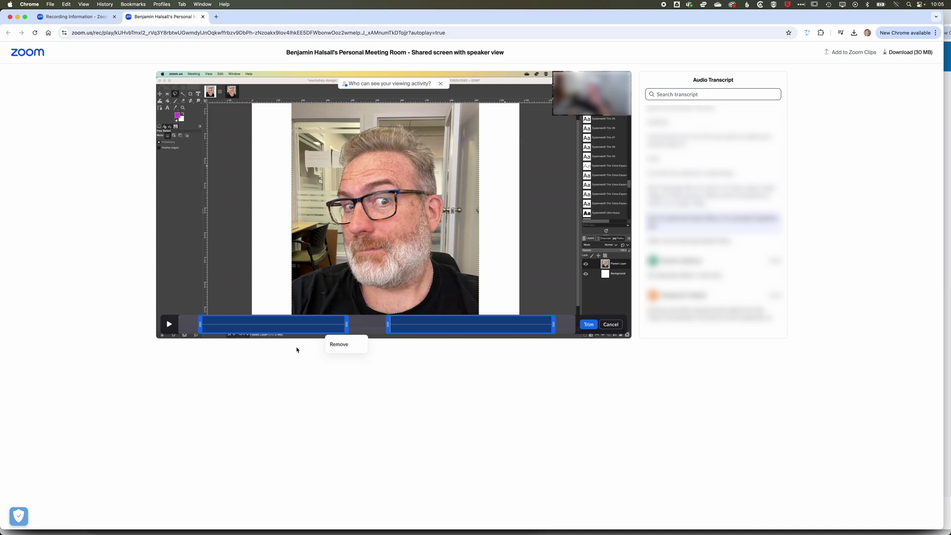
mouse_move(396, 334)
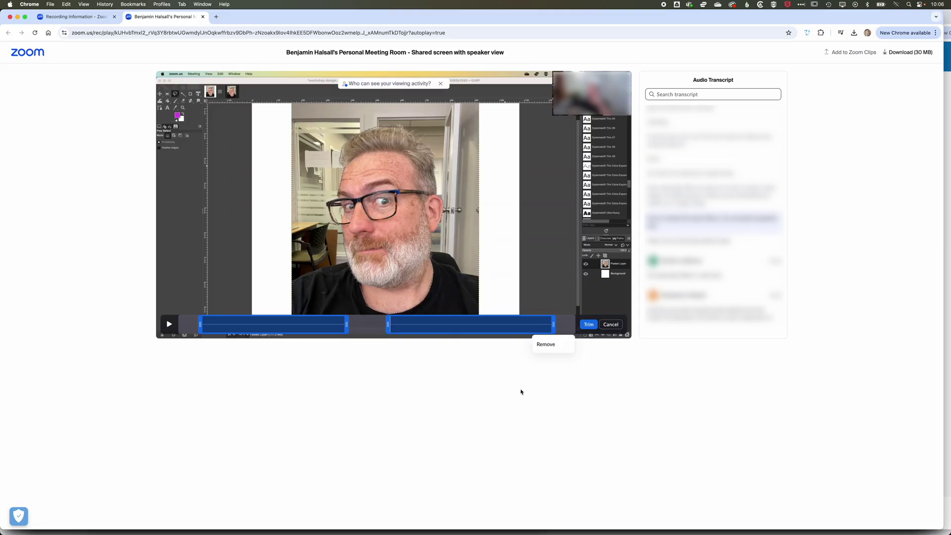
Trim the recording to the two selected sections, confirm the trim and reload the page.
click(588, 324)
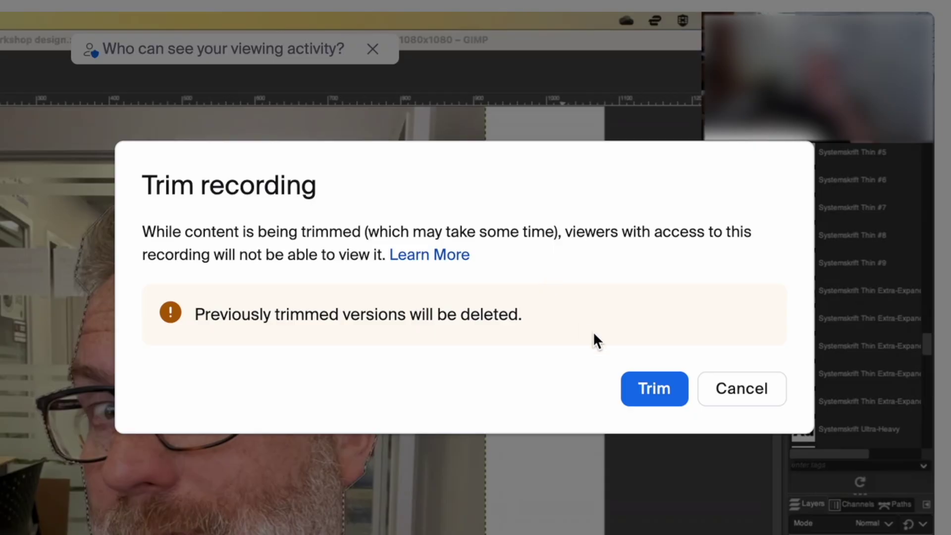
click(649, 389)
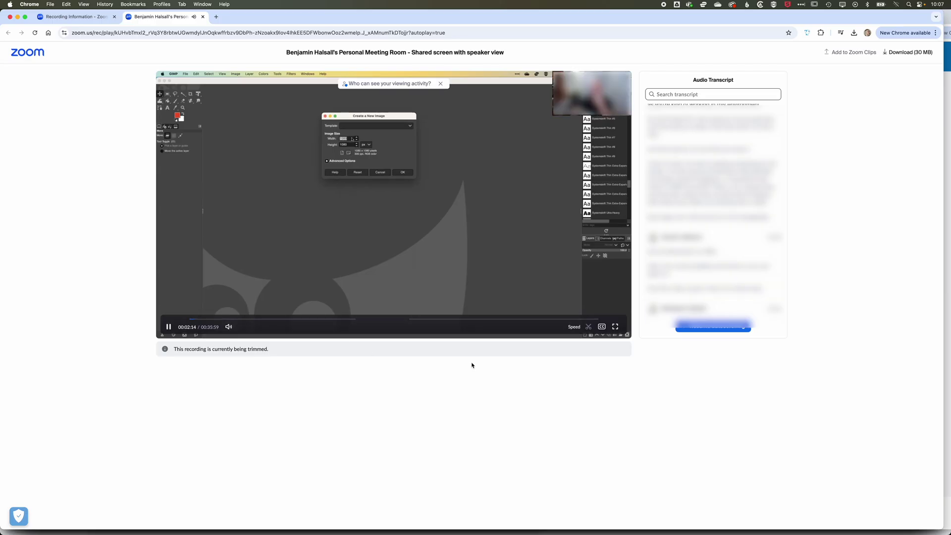
key(super+r)
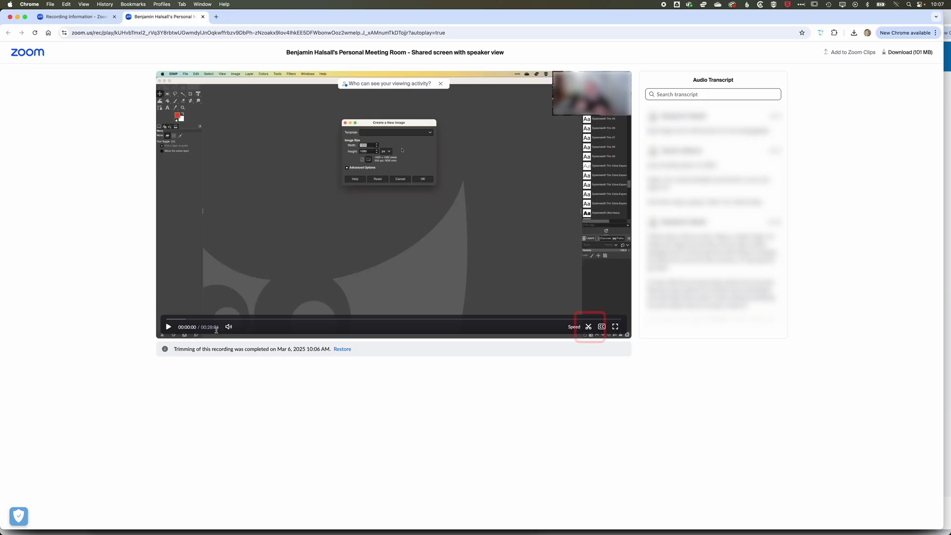
Reopen the original recording for trimming.
click(590, 328)
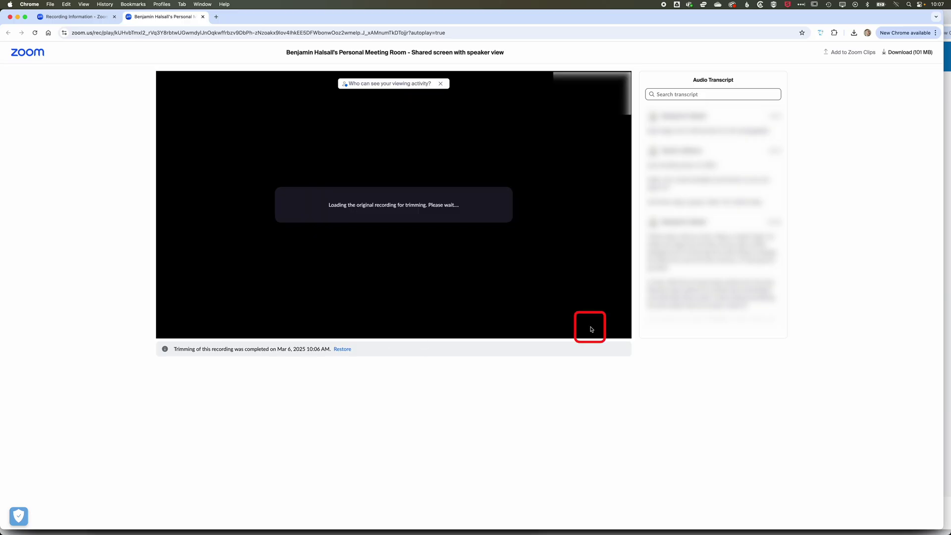